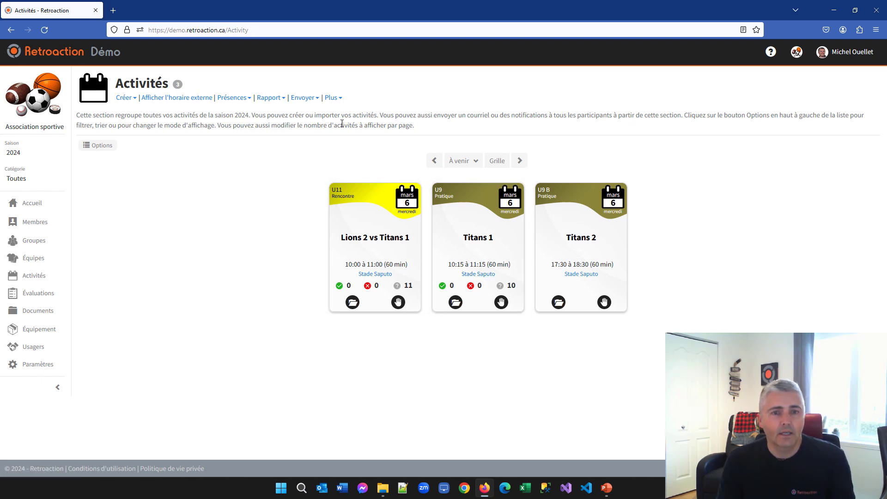
Run schedule conflict detection on the upcoming activities, review the result and return to the activities list.
{"action": "left_click", "coordinate": [331, 98]}
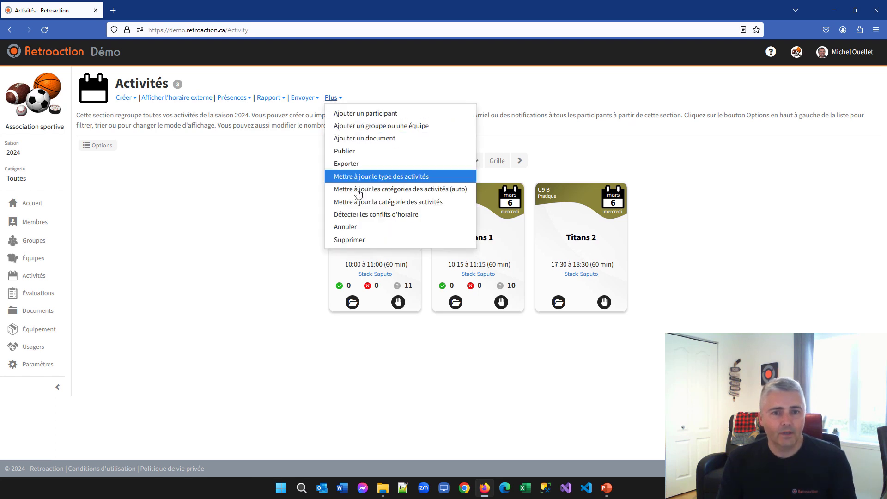
{"action": "left_click", "coordinate": [359, 218]}
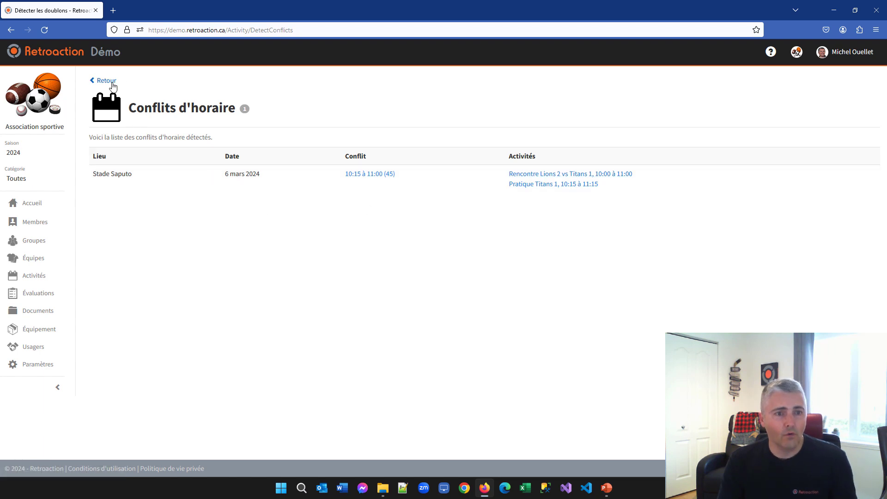
{"action": "left_click", "coordinate": [110, 82]}
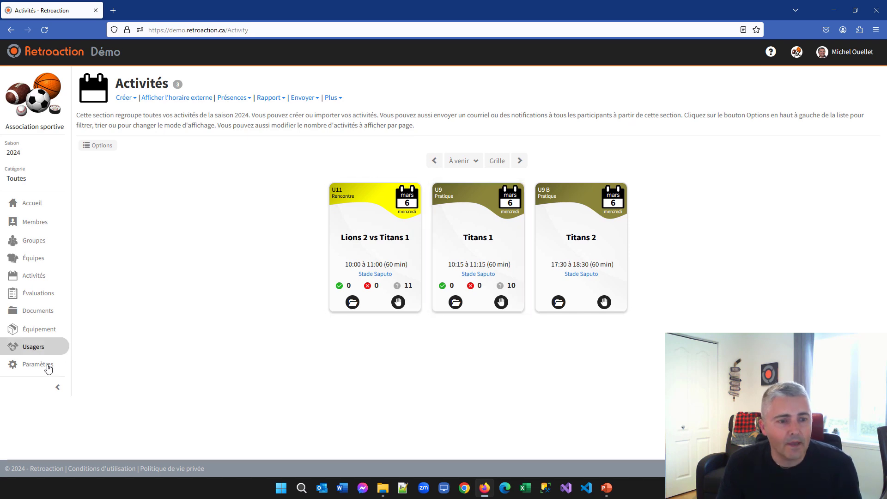
Duplicate the Stade Saputo location in the organisation's settings as a new location named Stade Saputo A.
{"action": "left_click", "coordinate": [33, 365]}
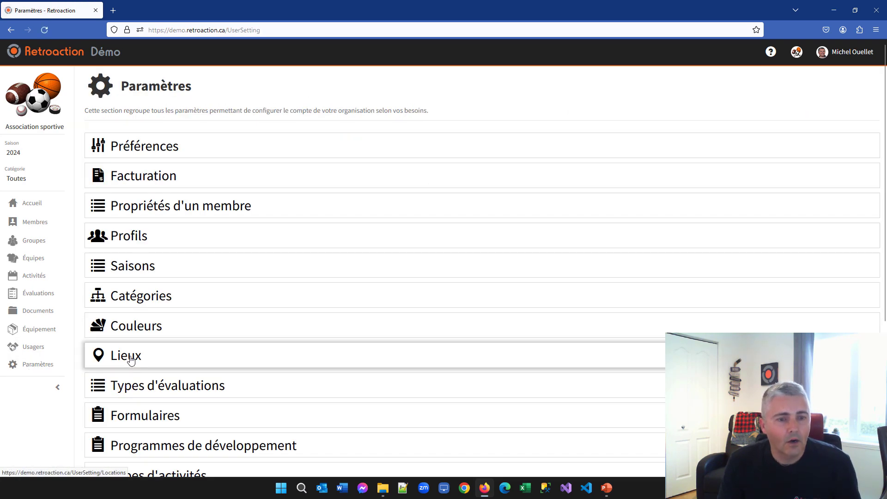
{"action": "left_click", "coordinate": [131, 358]}
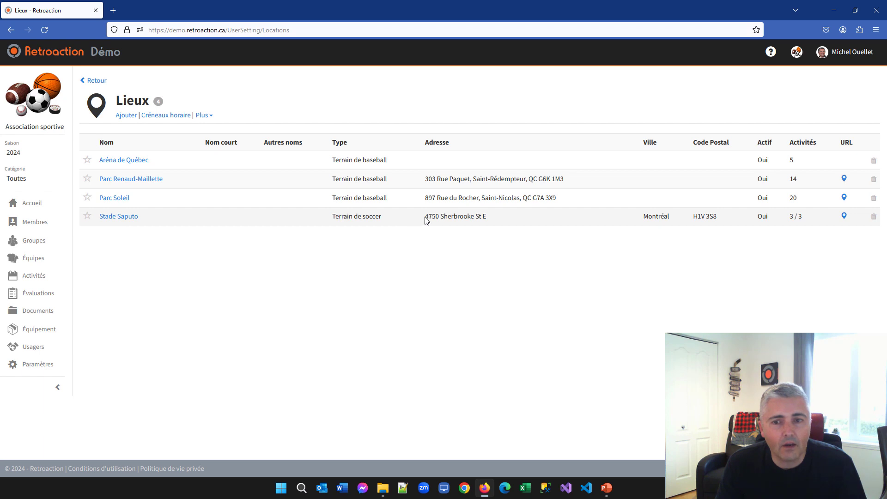
{"action": "left_click", "coordinate": [117, 221]}
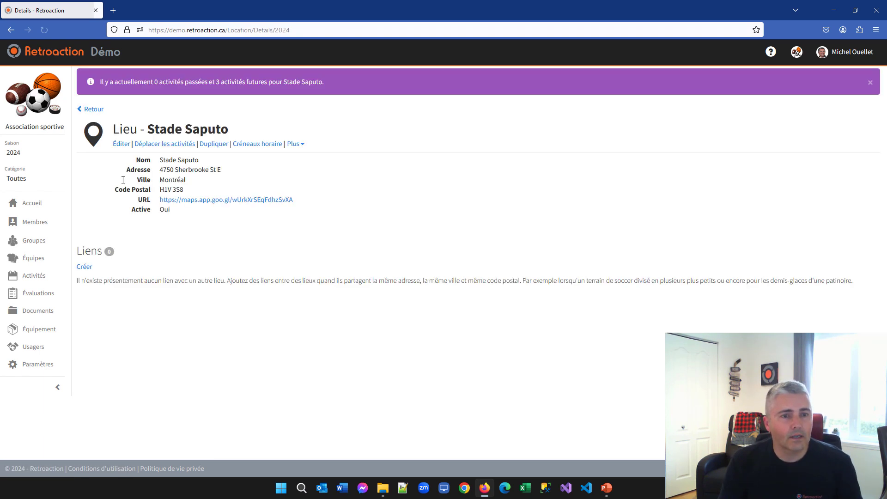
{"action": "left_click", "coordinate": [213, 144]}
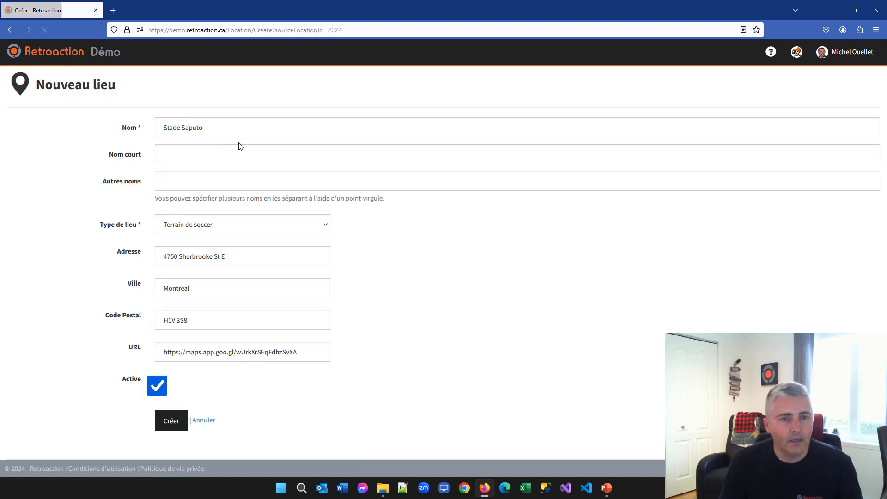
{"action": "left_click", "coordinate": [242, 129]}
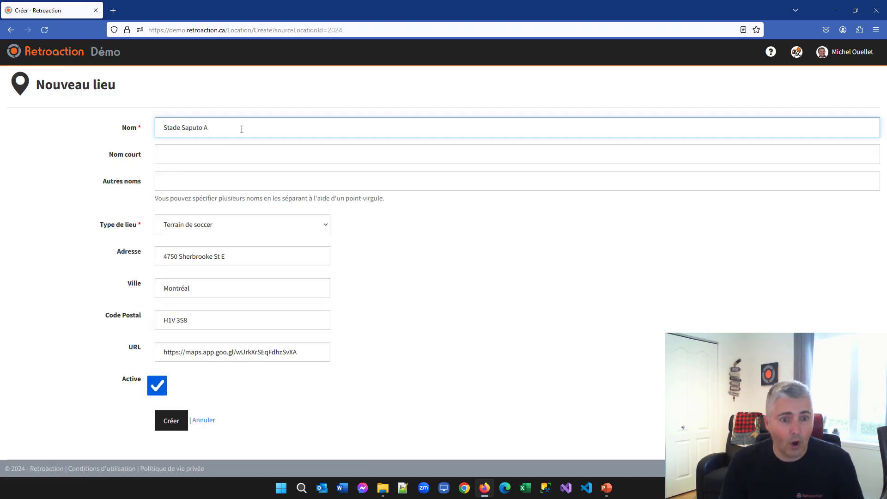
{"action": "type", "text": "A"}
{"action": "left_click", "coordinate": [171, 420]}
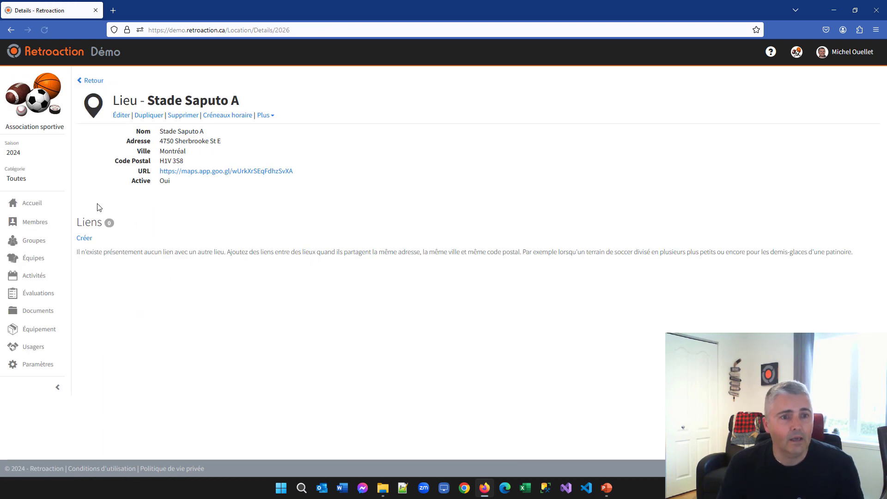
Duplicate Stade Saputo A as a new location named Stade Saputo B and return to the locations list.
{"action": "left_click", "coordinate": [149, 115]}
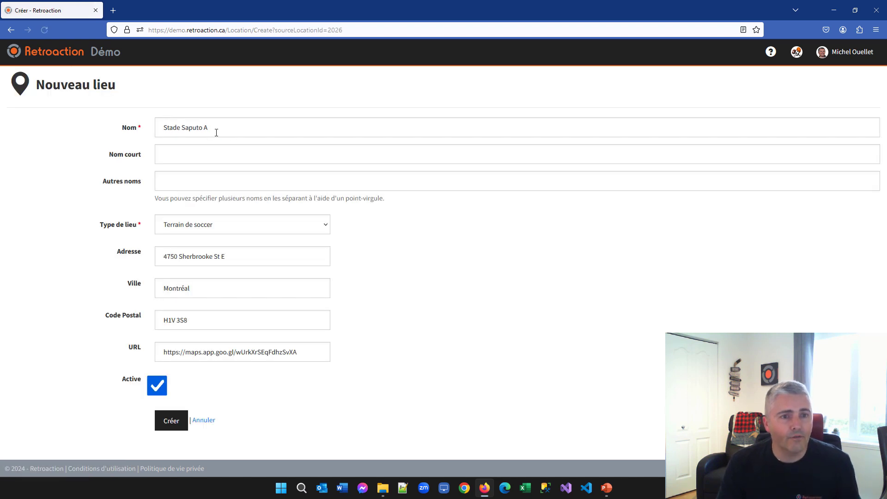
{"action": "key", "text": "BackSpace"}
{"action": "type", "text": "B"}
{"action": "key", "text": "Return"}
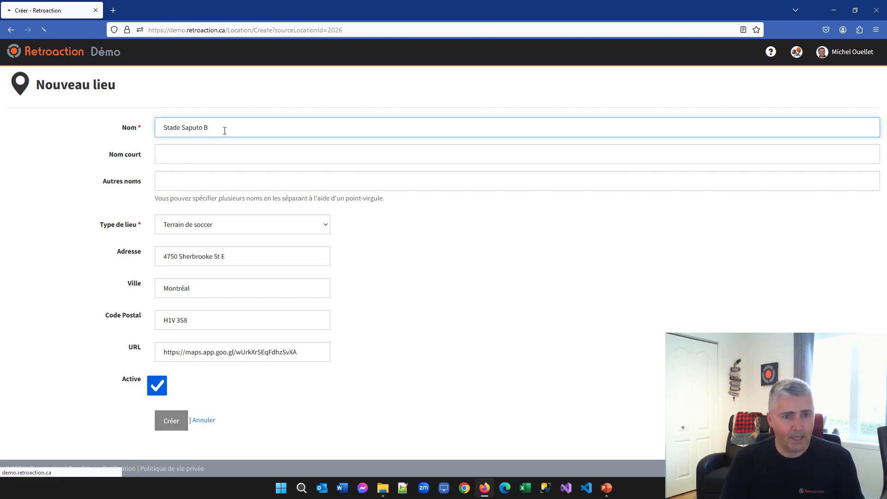
{"action": "left_click", "coordinate": [92, 80]}
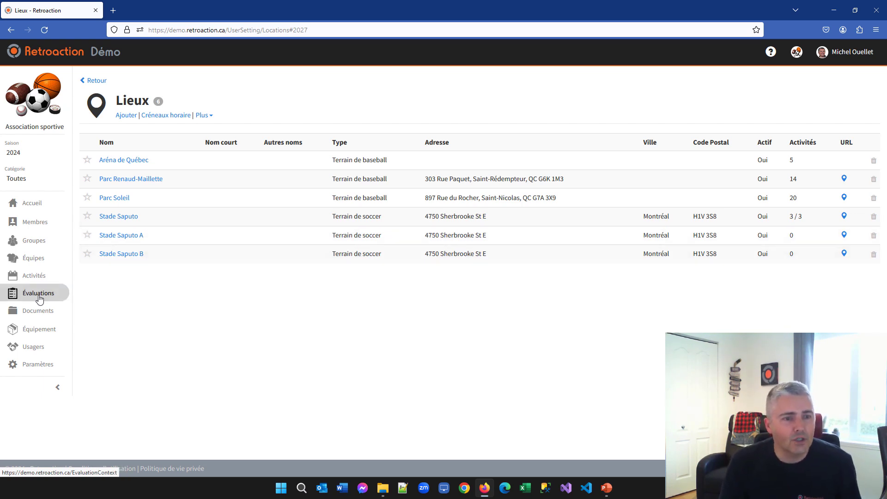
Change the location of the Titans 1 practice to Stade Saputo A, skip notifying the participants, and return to the activities list.
{"action": "left_click", "coordinate": [34, 276]}
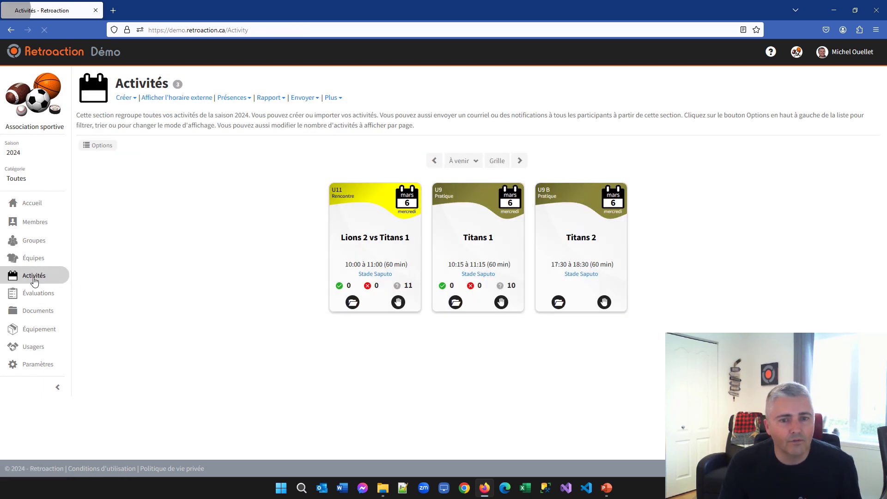
{"action": "left_click", "coordinate": [456, 303]}
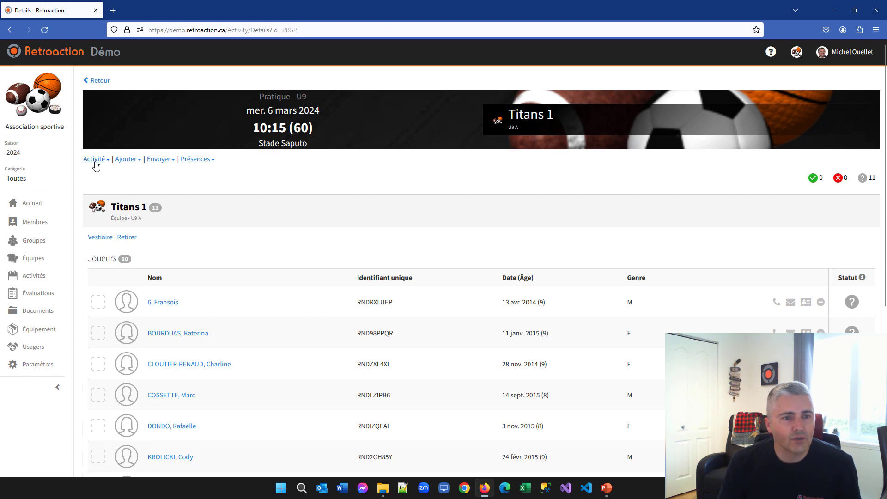
{"action": "left_click", "coordinate": [95, 160]}
{"action": "left_click", "coordinate": [103, 178]}
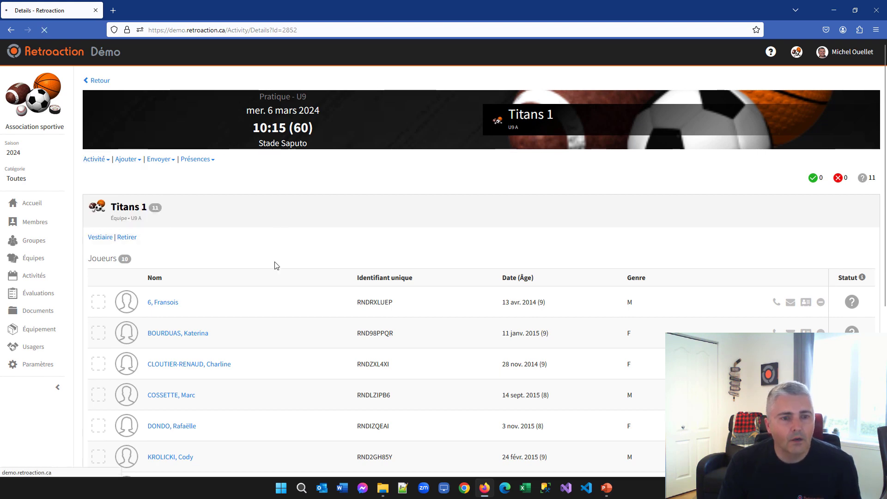
{"action": "left_click", "coordinate": [180, 323]}
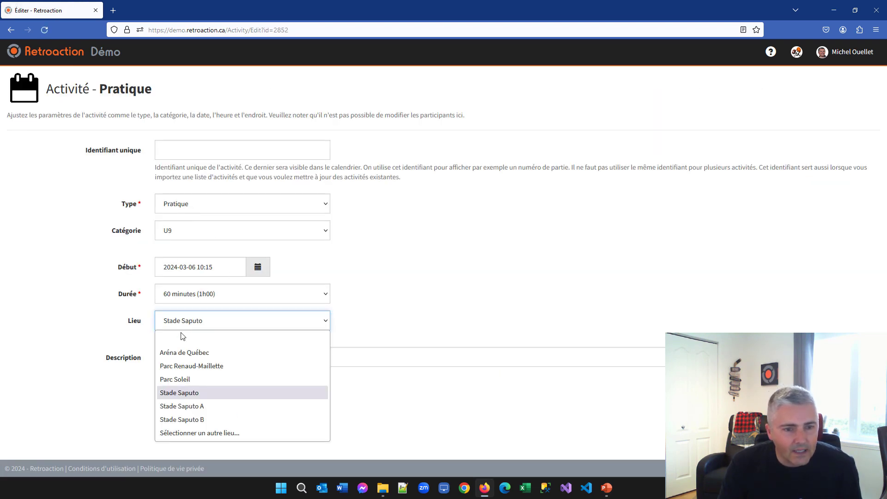
{"action": "left_click", "coordinate": [188, 405]}
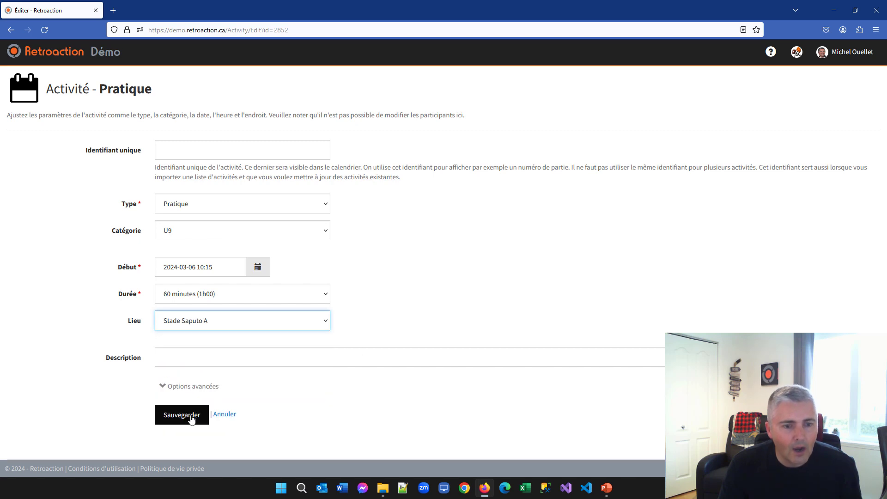
{"action": "left_click", "coordinate": [181, 415]}
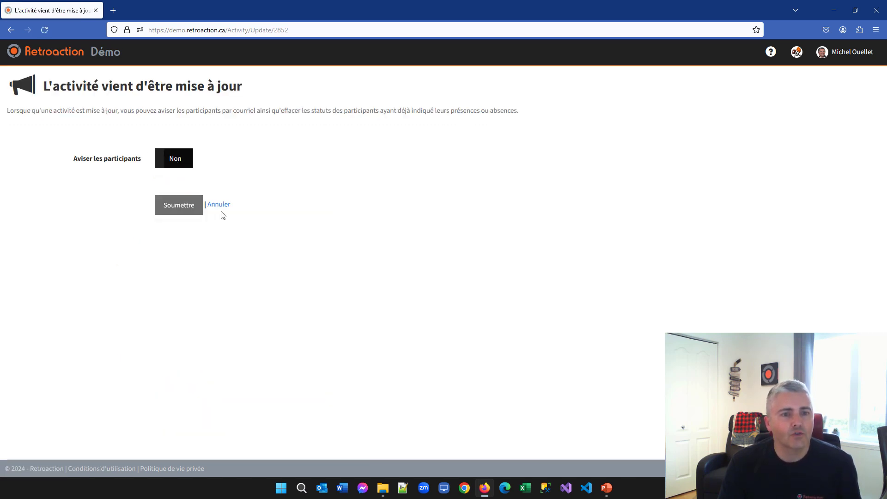
{"action": "left_click", "coordinate": [219, 205]}
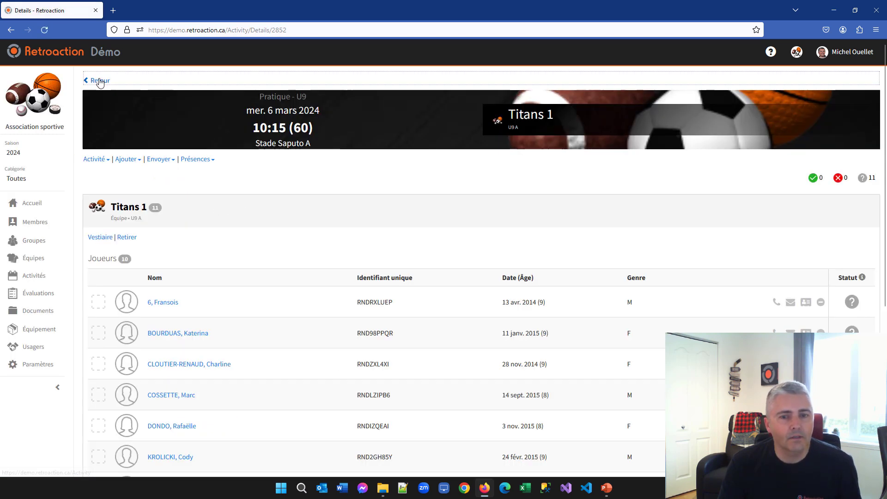
{"action": "left_click", "coordinate": [99, 81]}
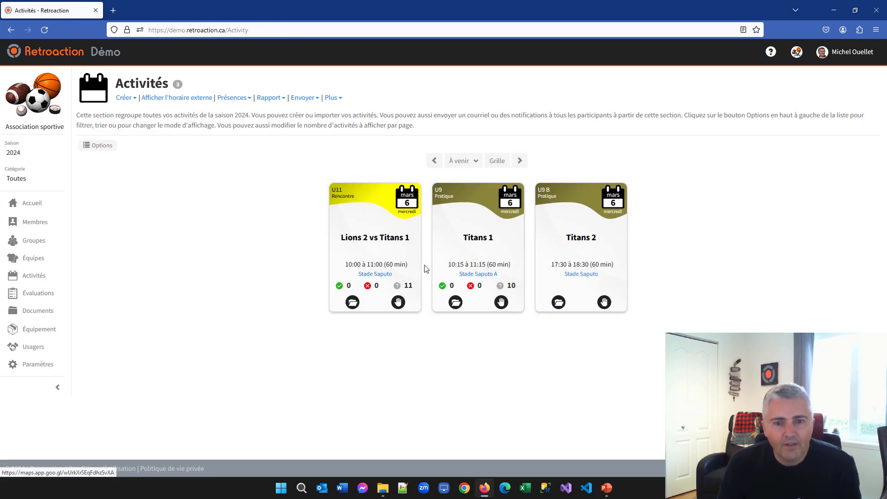
Check the activities for schedule conflicts again with Titans 1 practising at Stade Saputo A.
{"action": "left_click", "coordinate": [332, 99]}
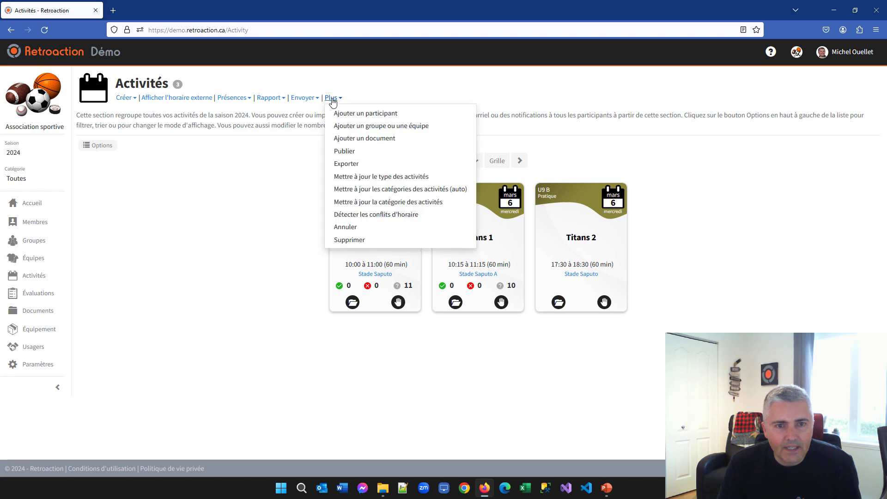
{"action": "left_click", "coordinate": [370, 214]}
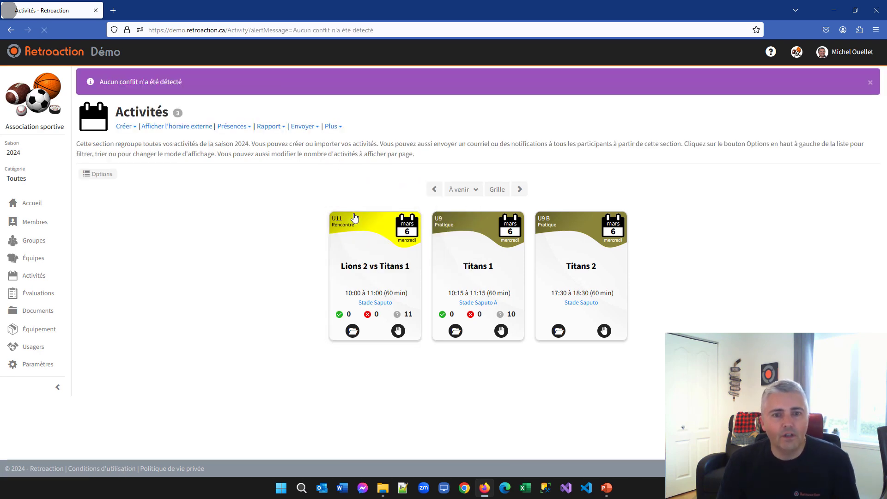
{"action": "left_click_drag", "start_coordinate": [105, 82], "coordinate": [212, 89]}
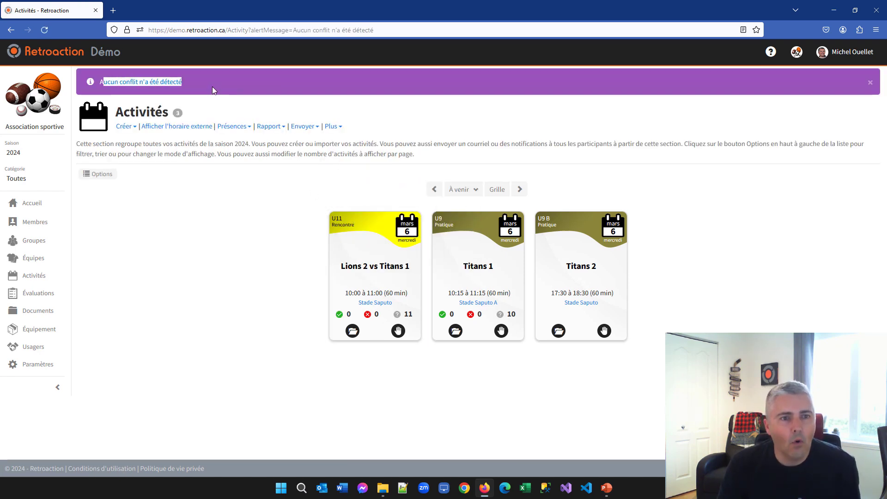
{"action": "left_click", "coordinate": [228, 210]}
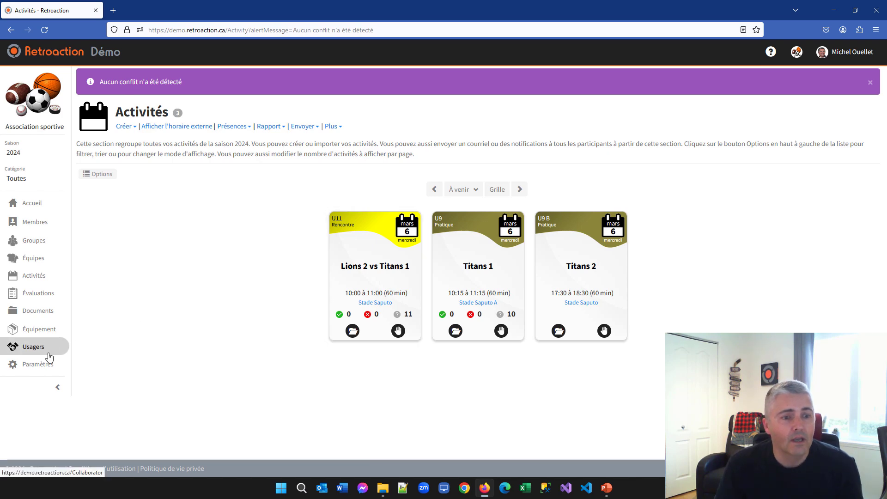
Open the locations list in the settings, compare the Stade Saputo addresses, and group the locations by address.
{"action": "left_click", "coordinate": [37, 365]}
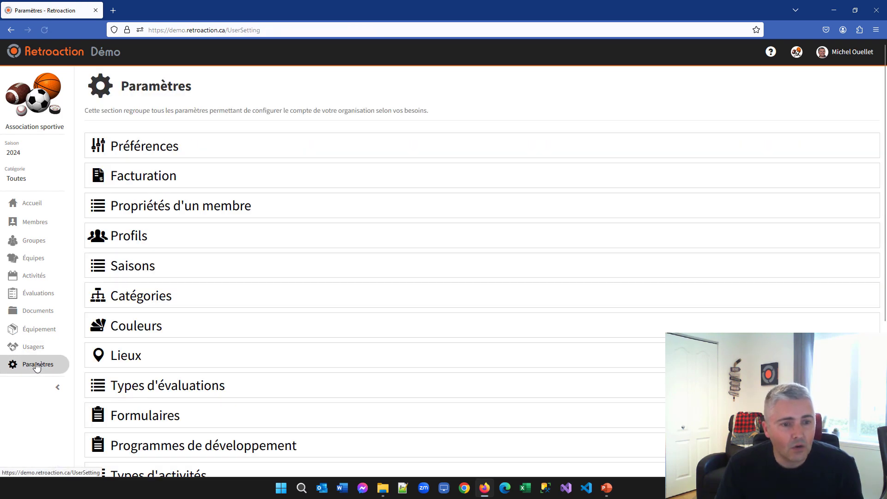
{"action": "left_click", "coordinate": [130, 356]}
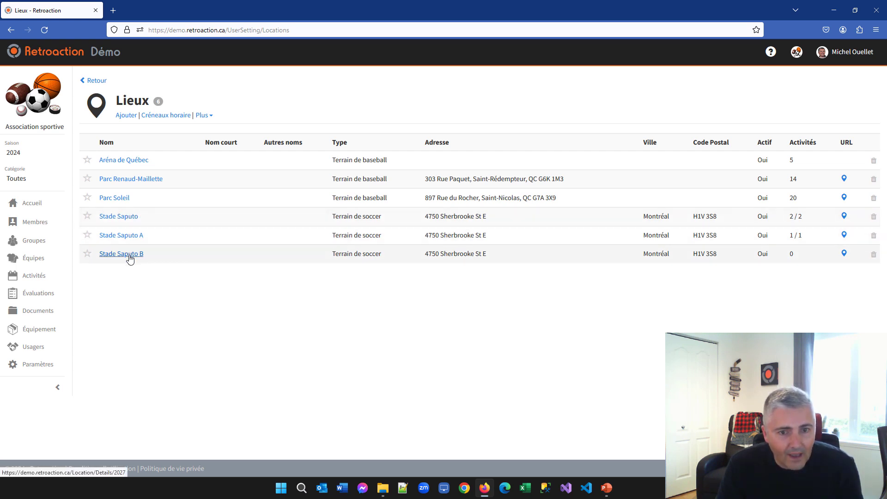
{"action": "left_click_drag", "start_coordinate": [428, 217], "coordinate": [502, 225]}
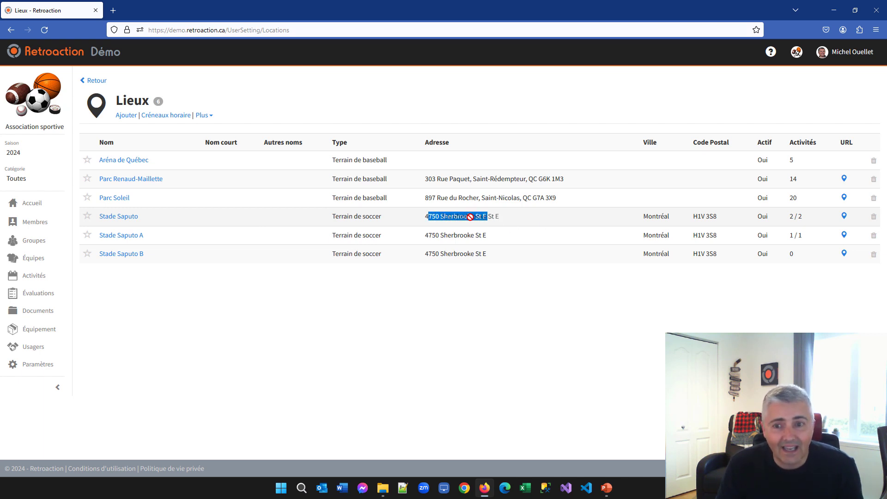
{"action": "left_click", "coordinate": [675, 220]}
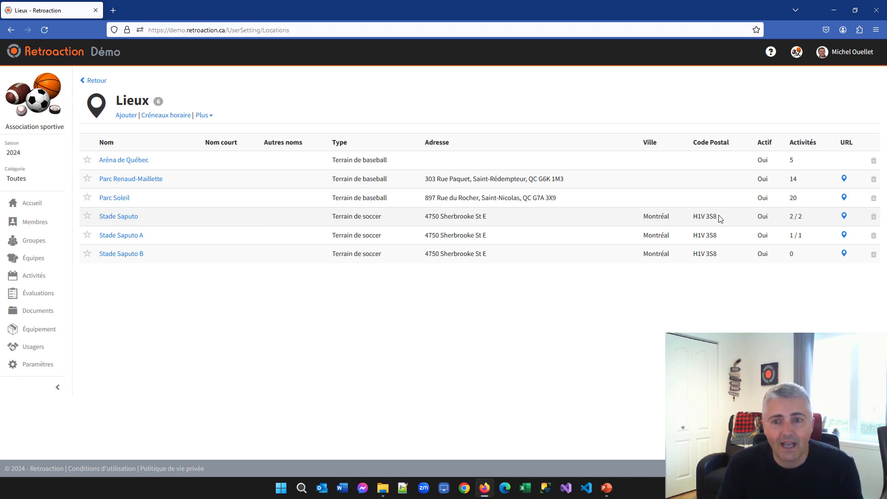
{"action": "left_click_drag", "start_coordinate": [720, 218], "coordinate": [427, 220]}
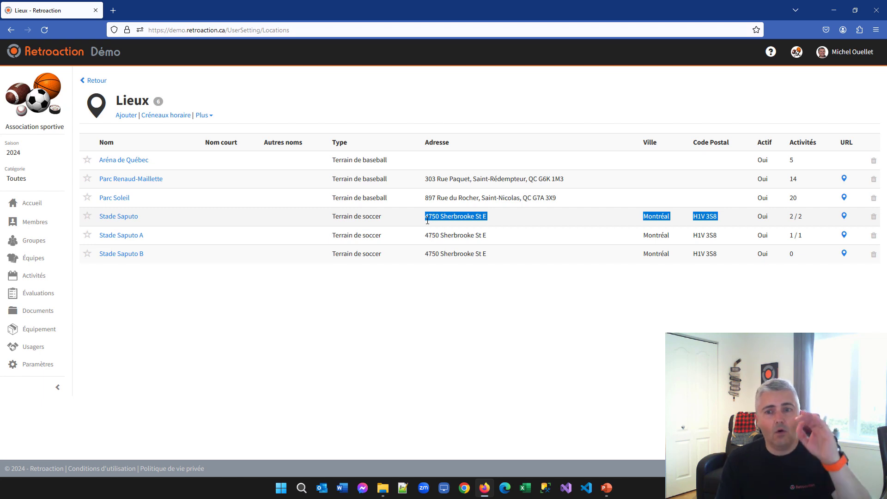
{"action": "left_click", "coordinate": [240, 312]}
{"action": "left_click", "coordinate": [203, 115]}
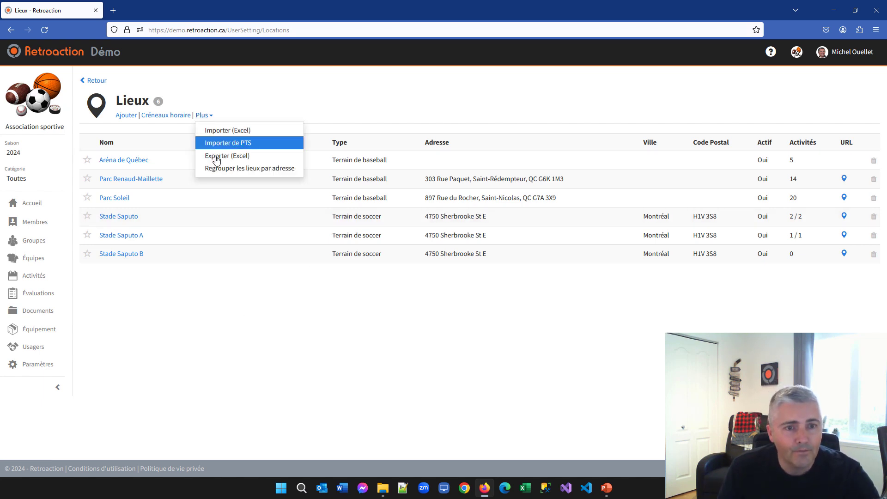
{"action": "left_click", "coordinate": [265, 169]}
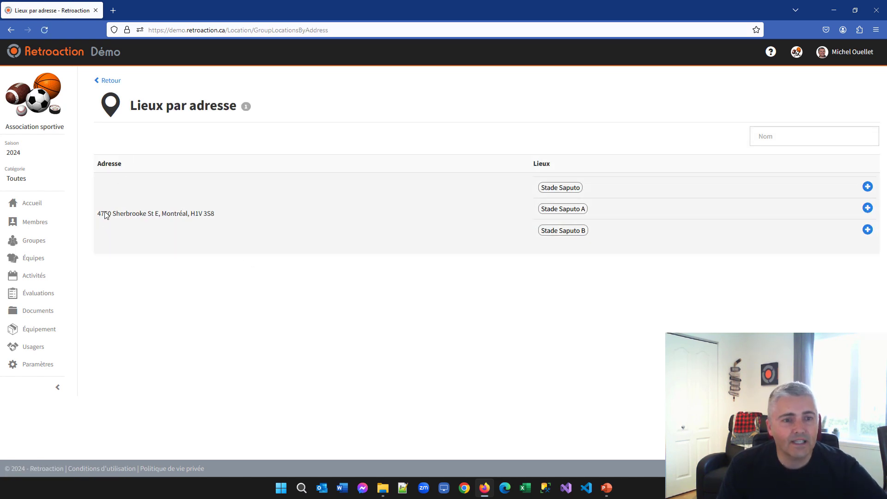
{"action": "left_click_drag", "start_coordinate": [99, 214], "coordinate": [181, 216]}
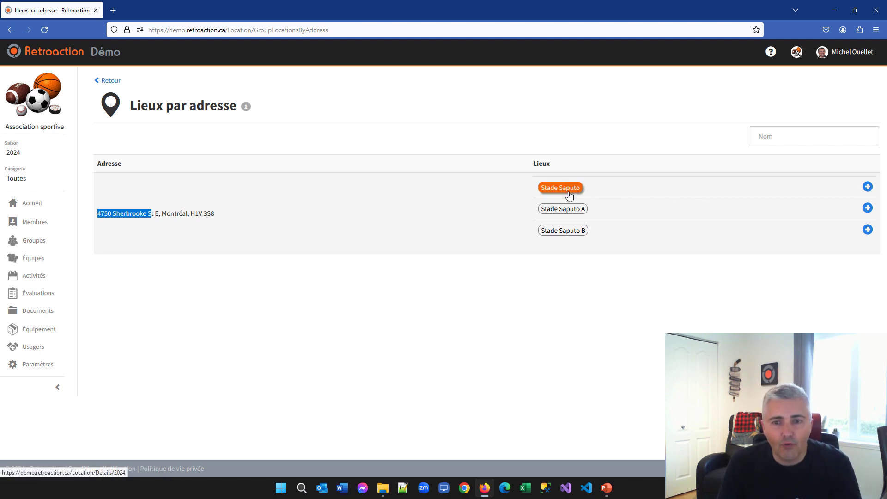
Create links from Stade Saputo to both Stade Saputo A and Stade Saputo B.
{"action": "left_click", "coordinate": [867, 186]}
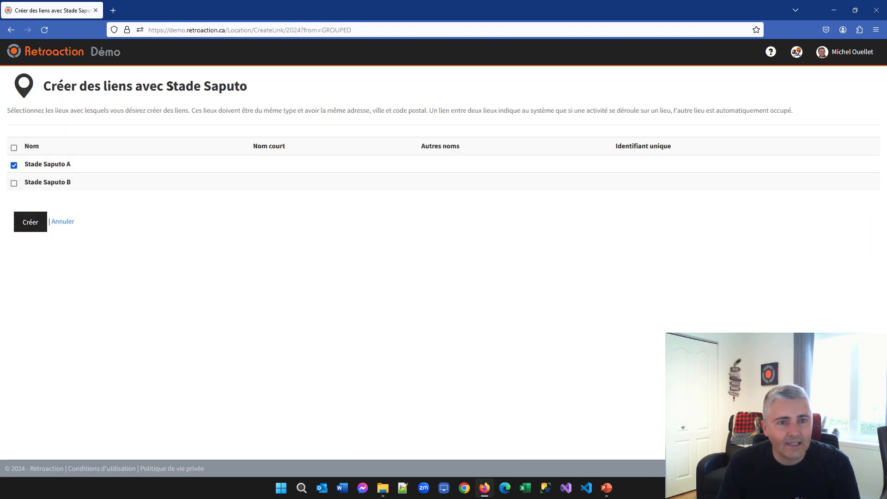
{"action": "left_click_drag", "start_coordinate": [170, 86], "coordinate": [260, 91]}
{"action": "left_click", "coordinate": [14, 183]}
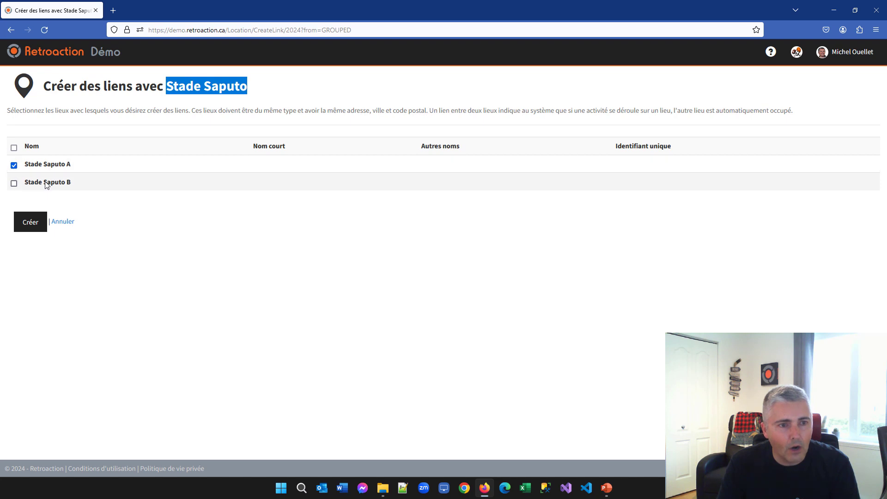
{"action": "left_click", "coordinate": [31, 222]}
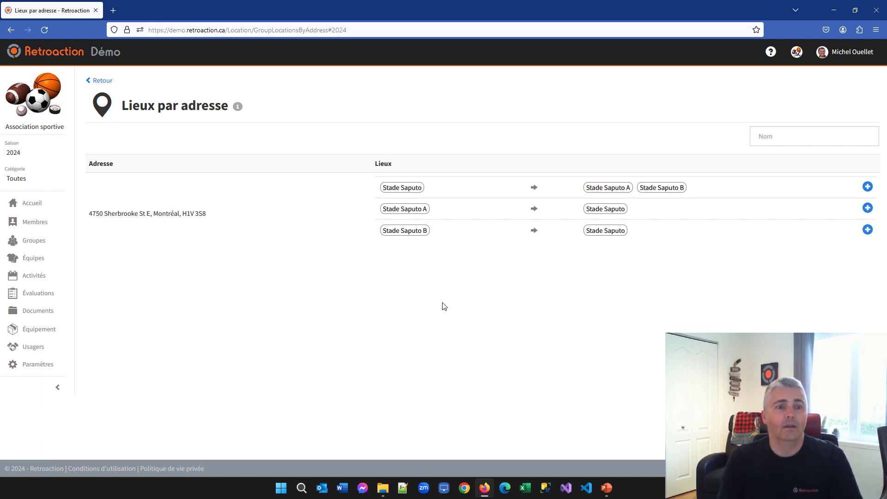
Run schedule conflict detection on the activities with the Stade Saputo links in place, review the affected locations, and return to the activities list.
{"action": "left_click", "coordinate": [39, 280]}
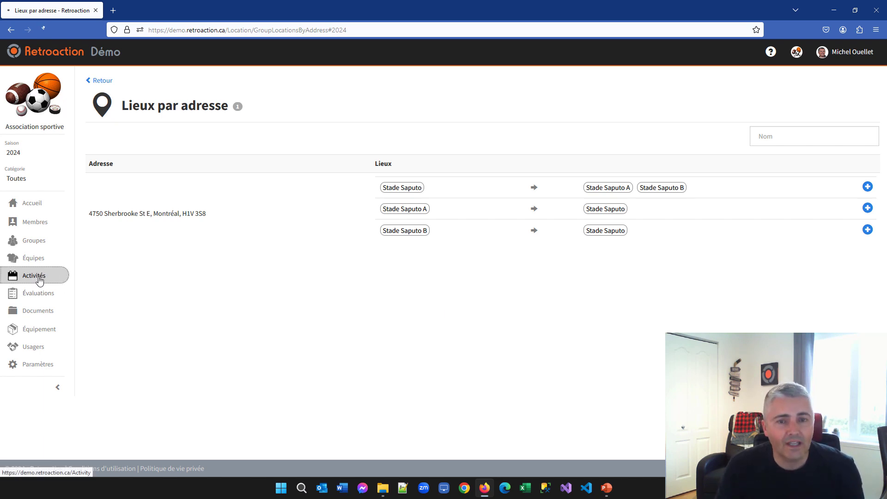
{"action": "left_click", "coordinate": [332, 102]}
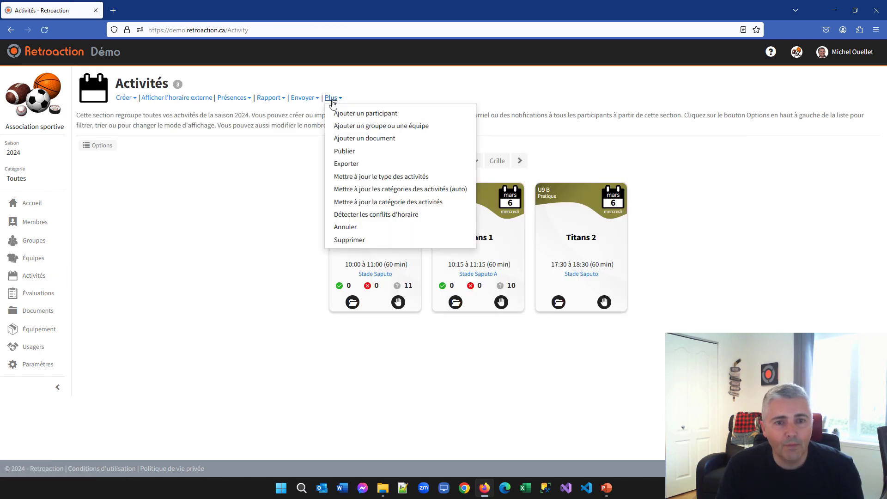
{"action": "left_click", "coordinate": [357, 215]}
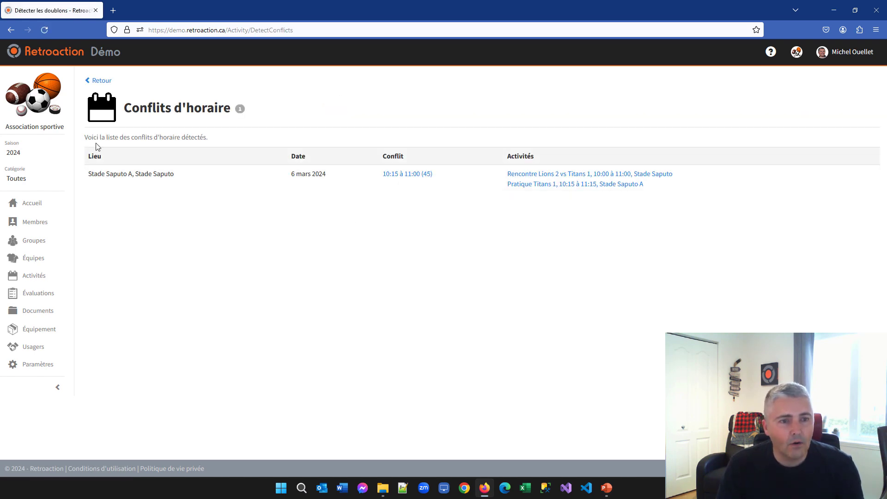
{"action": "left_click_drag", "start_coordinate": [95, 174], "coordinate": [169, 172]}
{"action": "left_click", "coordinate": [169, 173]}
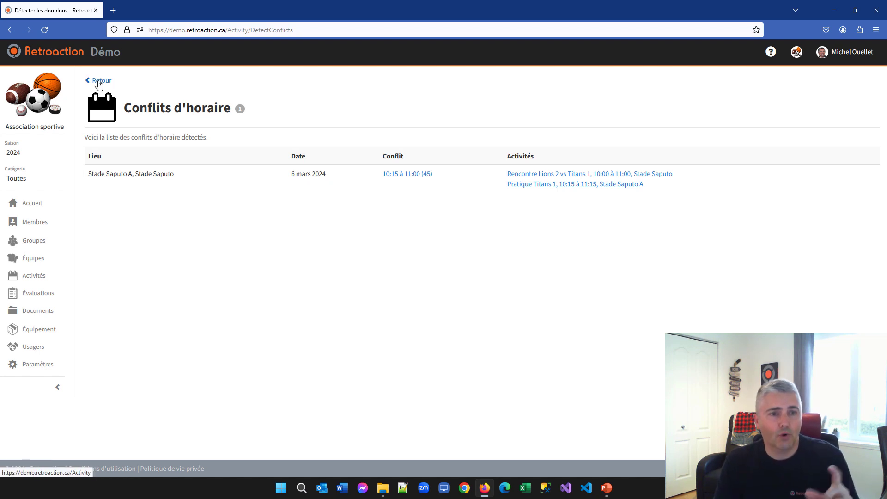
{"action": "left_click", "coordinate": [99, 82]}
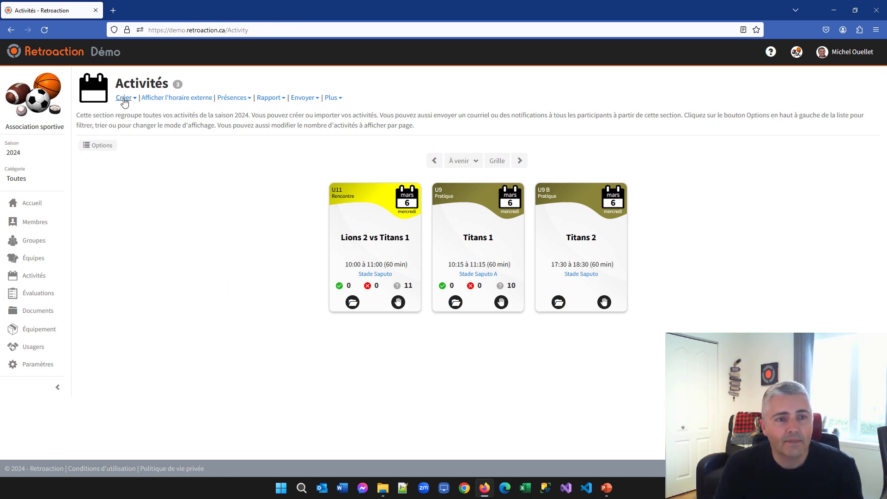
Open the activity planner for Stade Saputo, dismissing the new activity form without creating anything.
{"action": "left_click", "coordinate": [124, 97]}
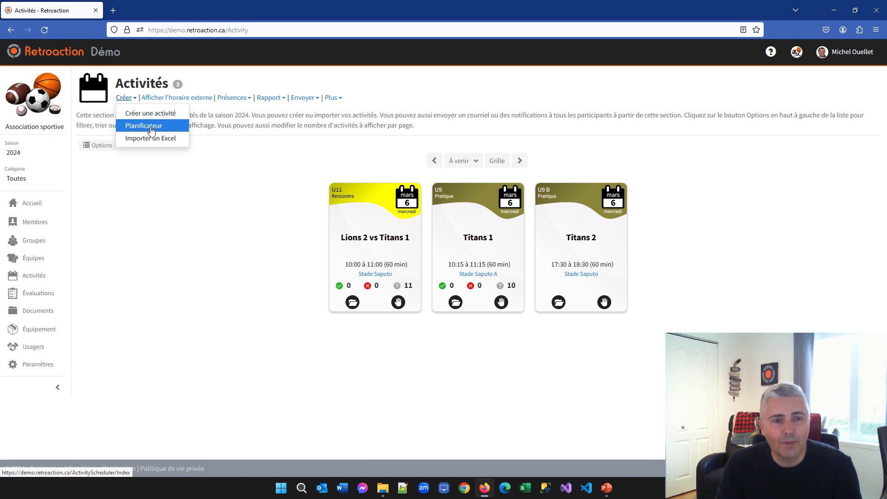
{"action": "left_click", "coordinate": [152, 131]}
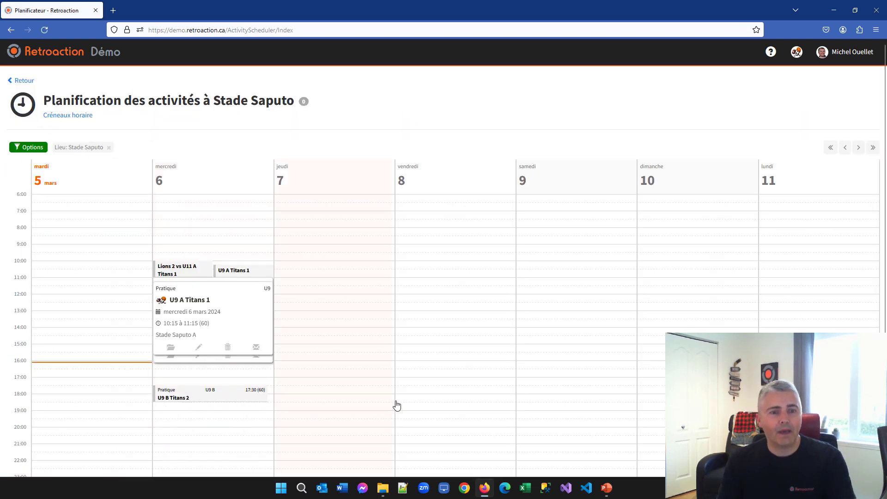
{"action": "left_click", "coordinate": [358, 301]}
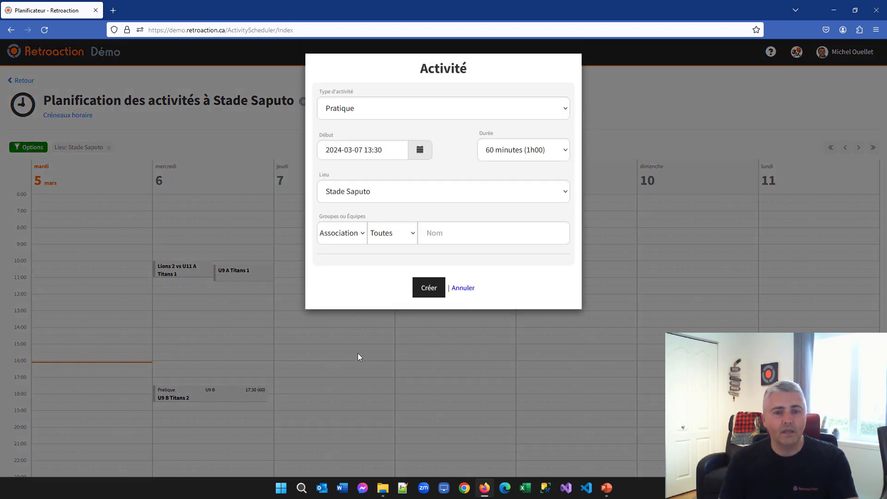
{"action": "left_click", "coordinate": [358, 353]}
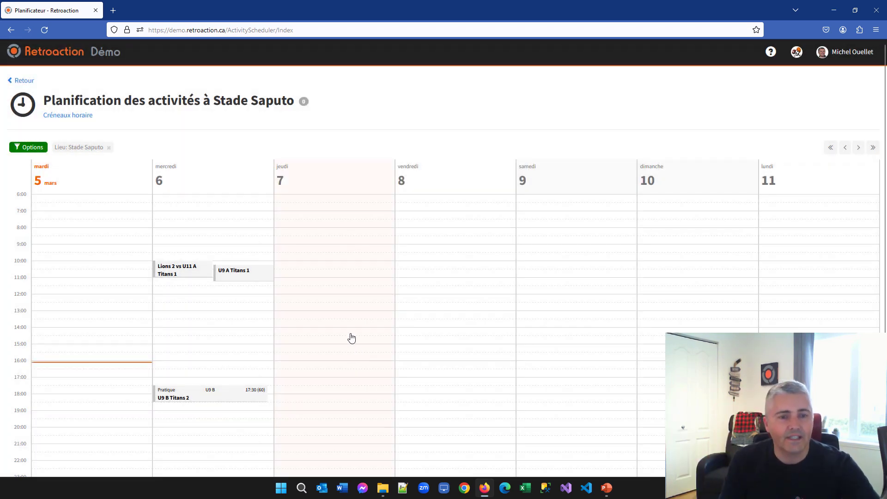
Compare the location filter with the locations of the Lions 2 vs Titans 1 match and the U9 A Titans 1 practice, then leave the planner.
{"action": "scroll", "coordinate": [340, 339], "scroll_direction": "down", "scroll_amount": 2}
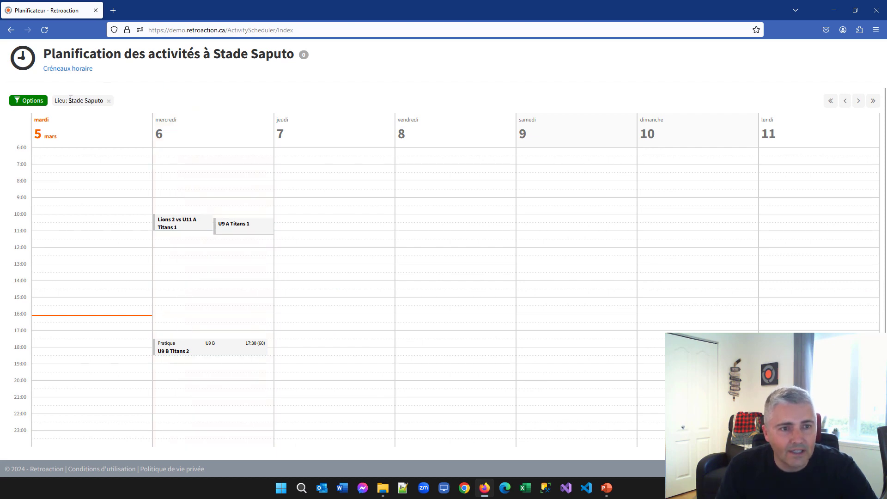
{"action": "left_click_drag", "start_coordinate": [70, 100], "coordinate": [101, 99]}
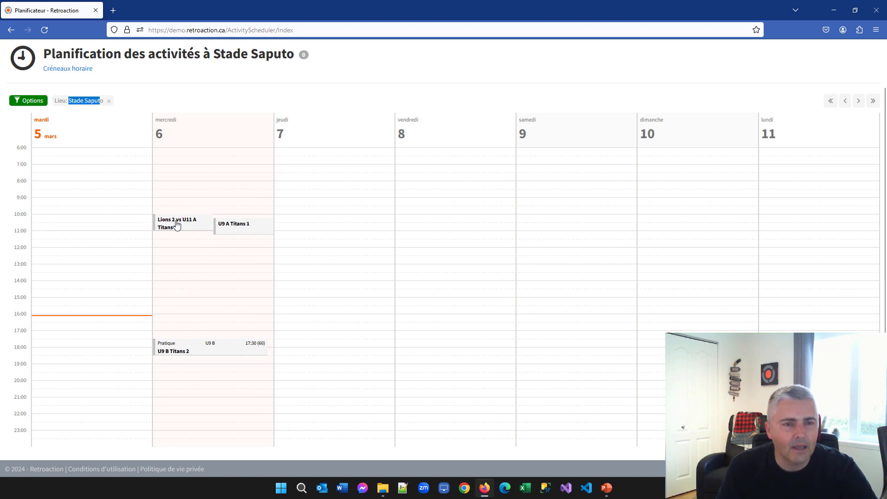
{"action": "mouse_move", "coordinate": [177, 225]}
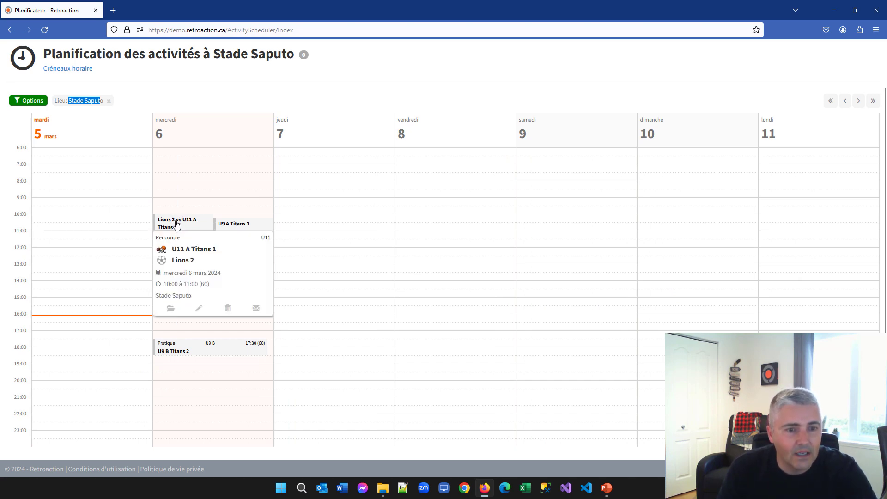
{"action": "mouse_move", "coordinate": [237, 227]}
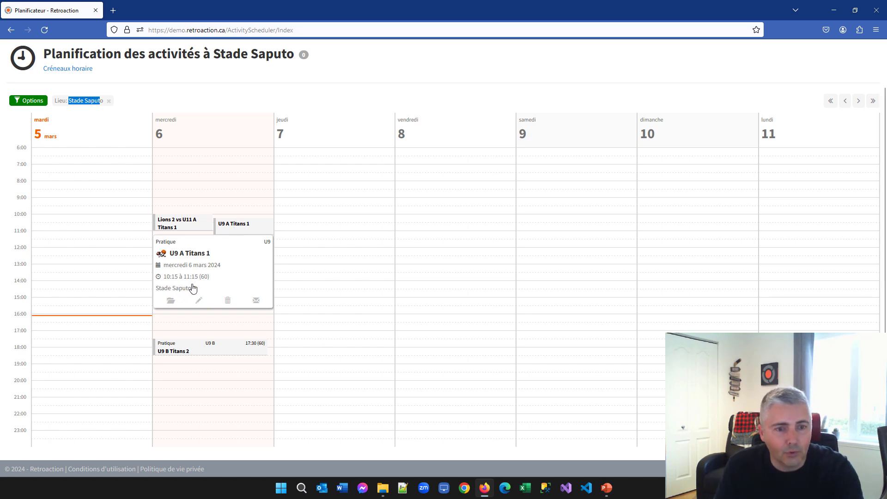
{"action": "left_click", "coordinate": [180, 103]}
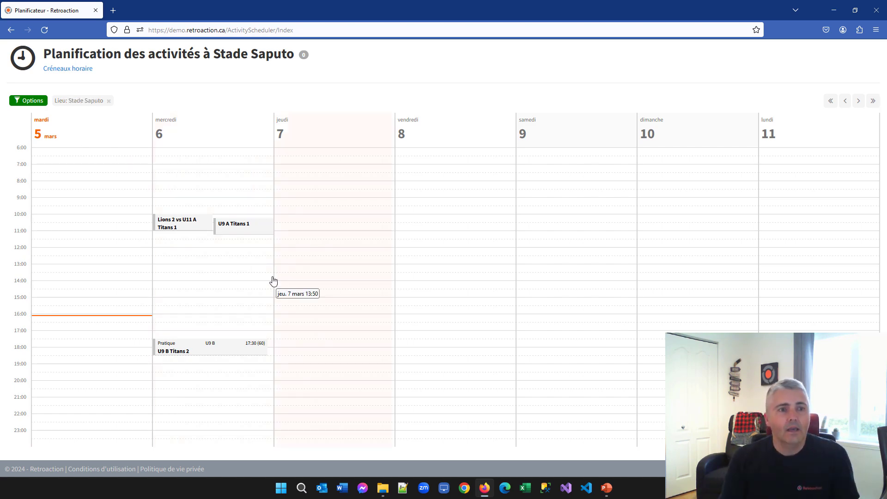
{"action": "scroll", "coordinate": [138, 116], "scroll_direction": "up", "scroll_amount": 2}
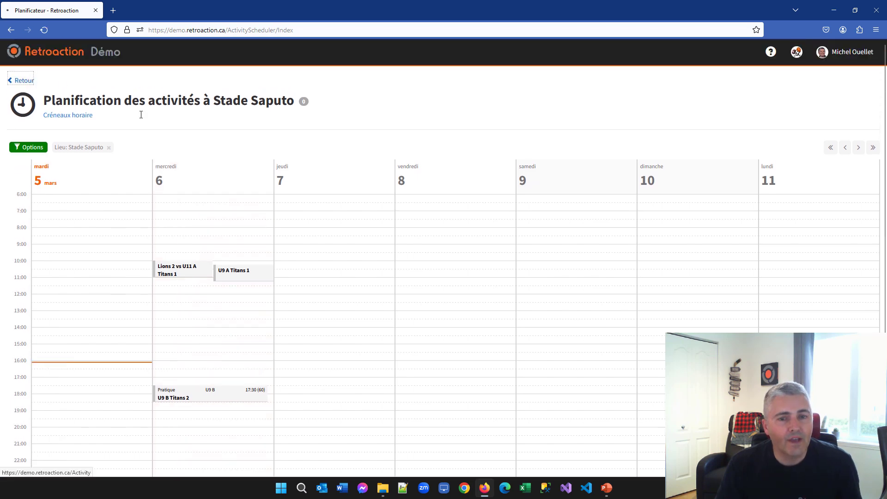
Detect the schedule conflicts once more from the activities list and return to the list.
{"action": "left_click", "coordinate": [332, 98]}
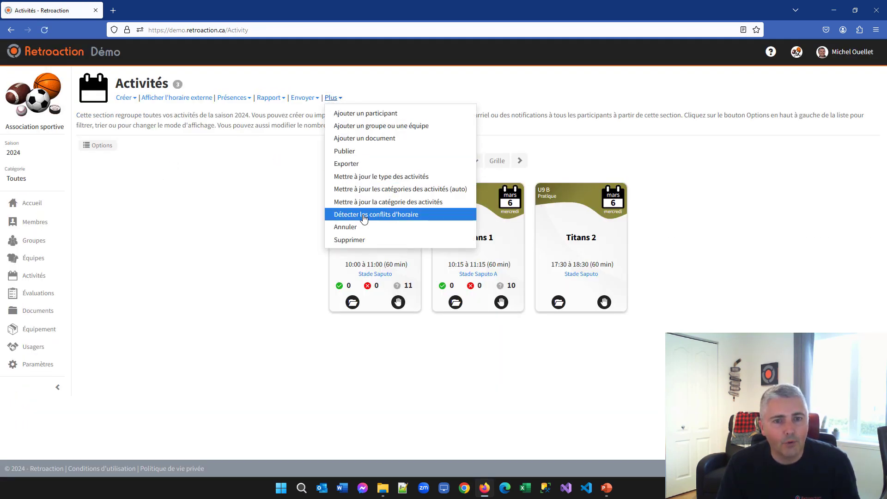
{"action": "left_click", "coordinate": [365, 218]}
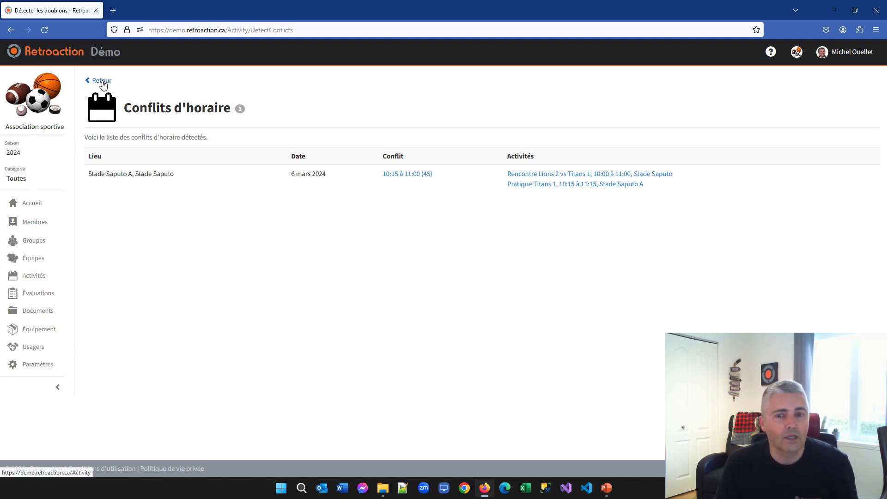
{"action": "left_click", "coordinate": [103, 85]}
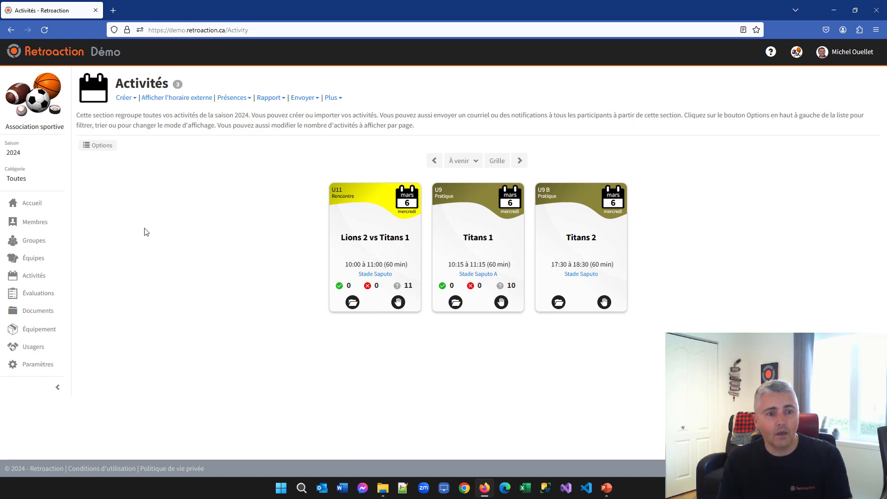
Open the locations list in the settings, review the links in Stade Saputo's details, and return to the list.
{"action": "left_click", "coordinate": [46, 364]}
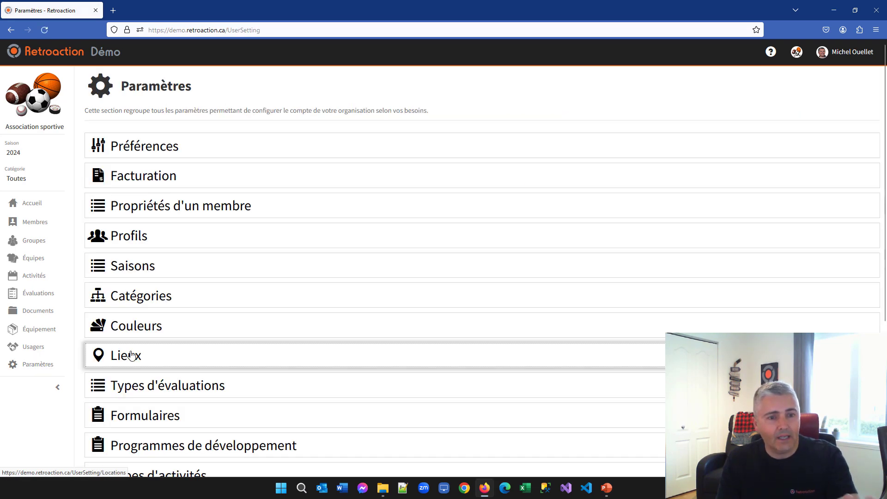
{"action": "left_click", "coordinate": [132, 355]}
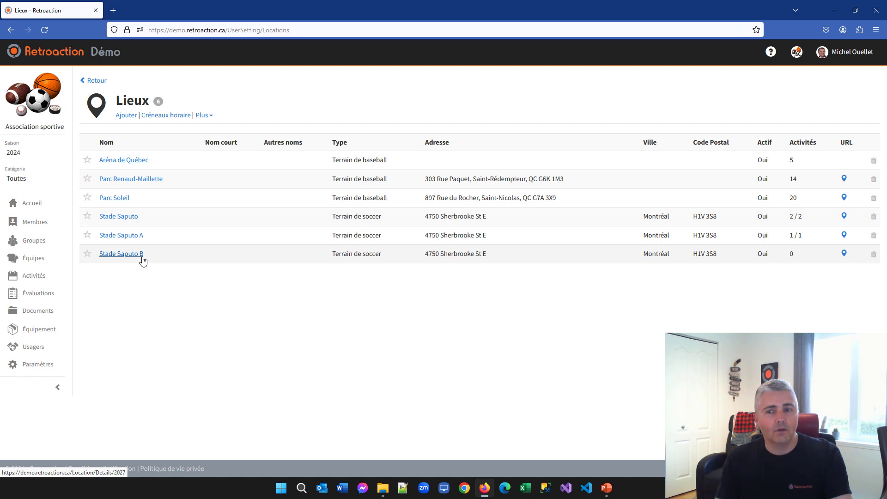
{"action": "left_click", "coordinate": [129, 218]}
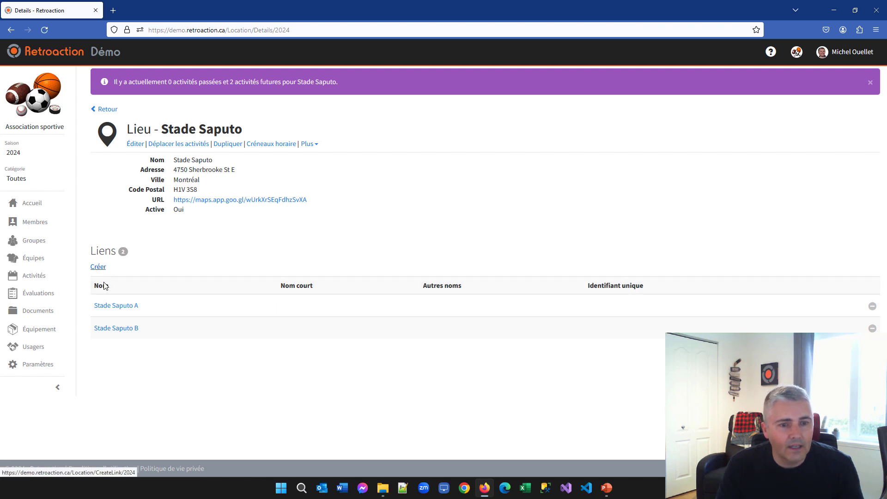
{"action": "left_click", "coordinate": [97, 109]}
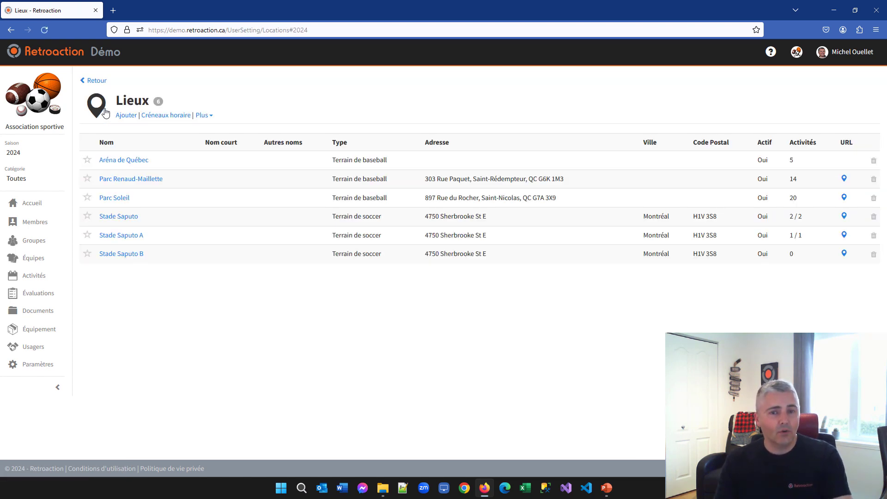